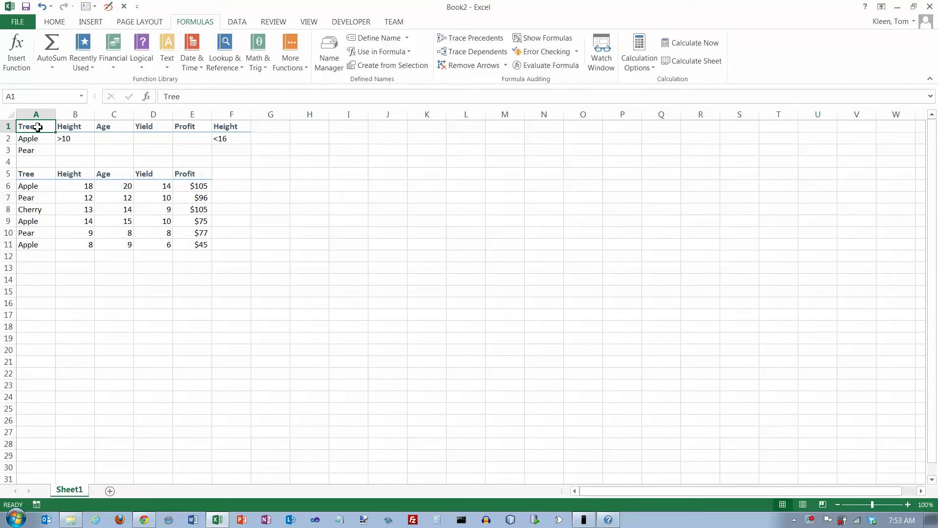
Step: Select the tree data range A5:E11 and name it Table
click(32, 174)
drag(32, 174, 190, 246)
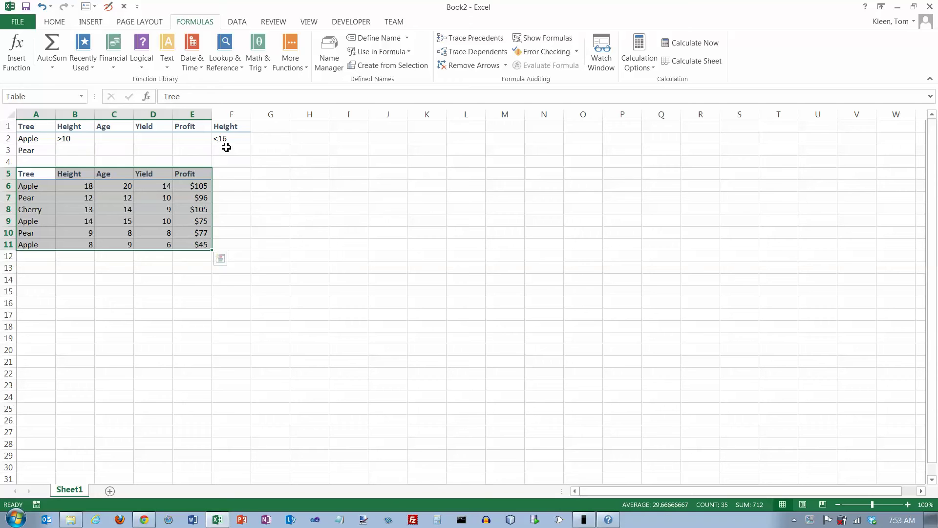
click(161, 291)
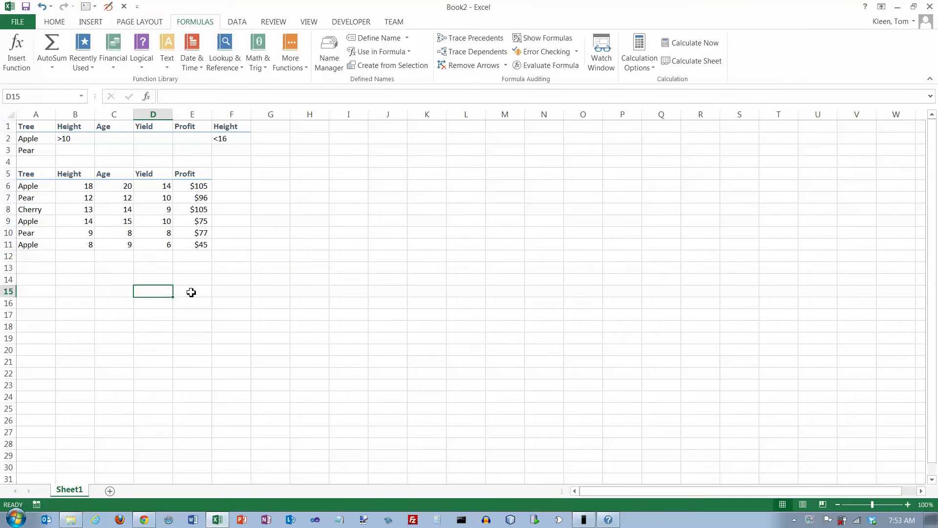
Step: Label D15 'Average' and put =AVERAGE(E6:E11) in E15, returning $84
text(Average)
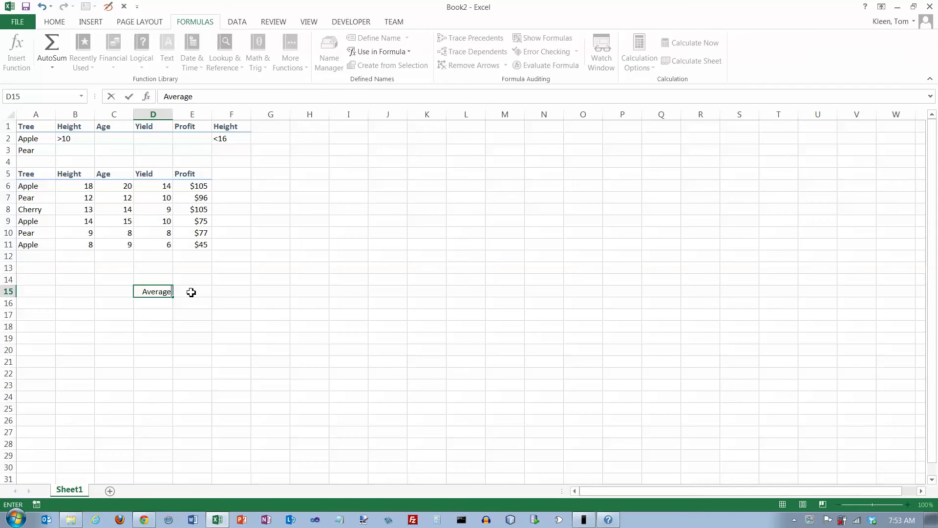
key(Return)
click(191, 292)
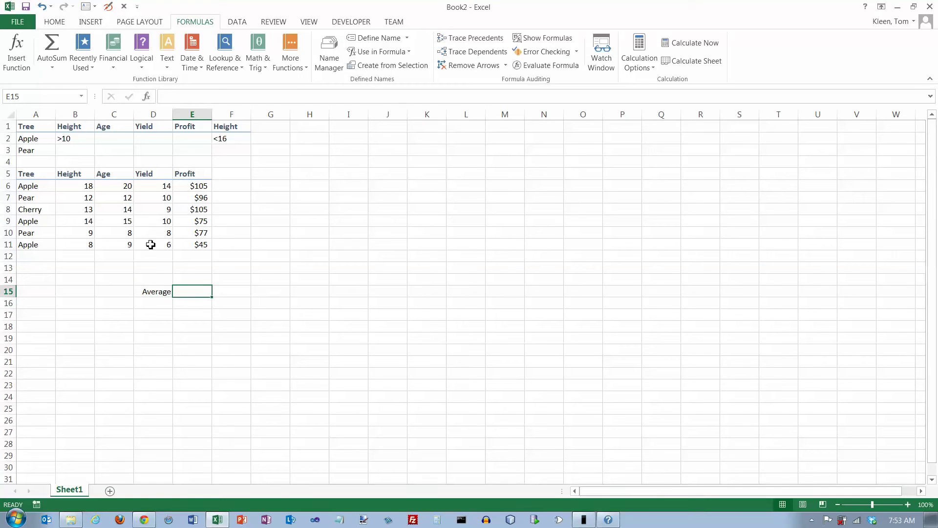
click(56, 21)
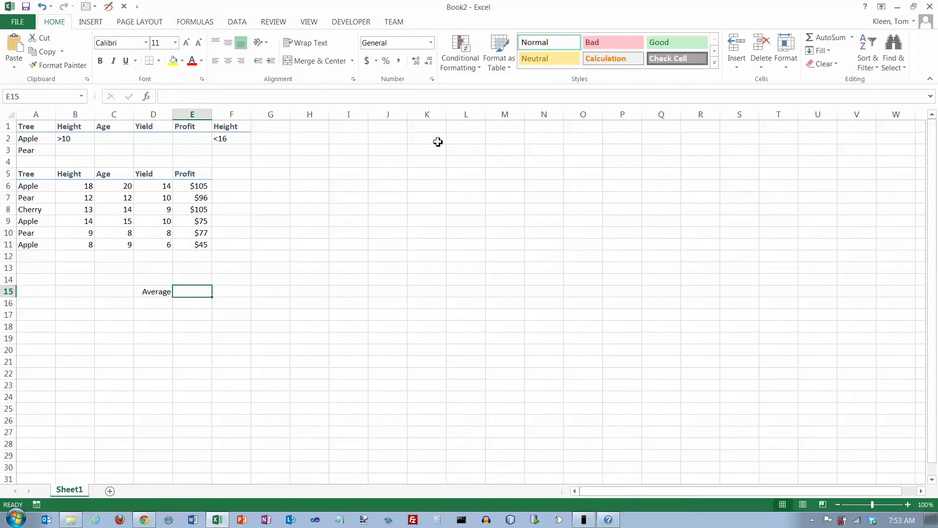
click(852, 38)
click(841, 69)
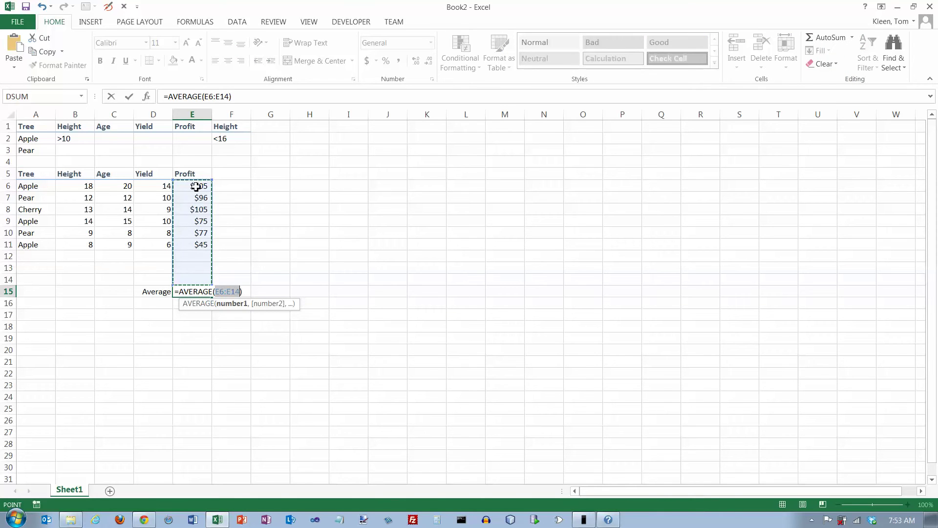
drag(195, 186, 200, 243)
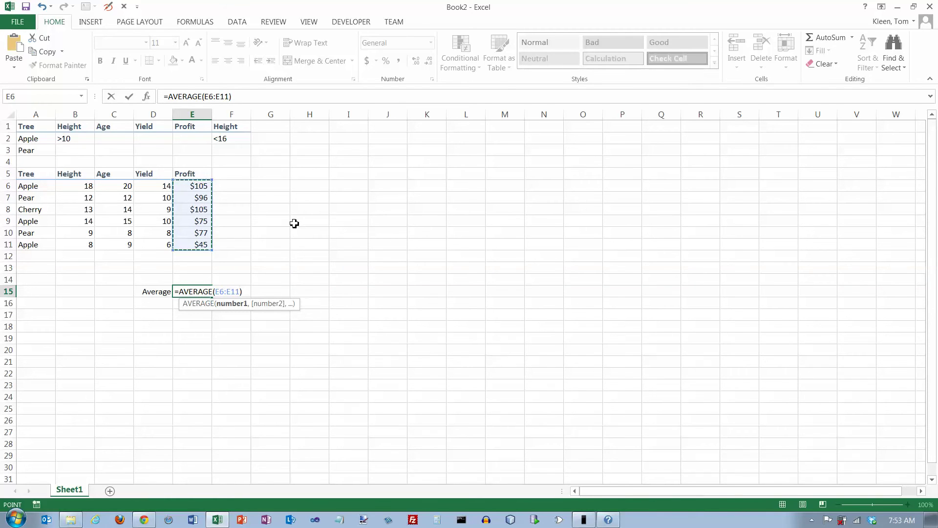
key(Return)
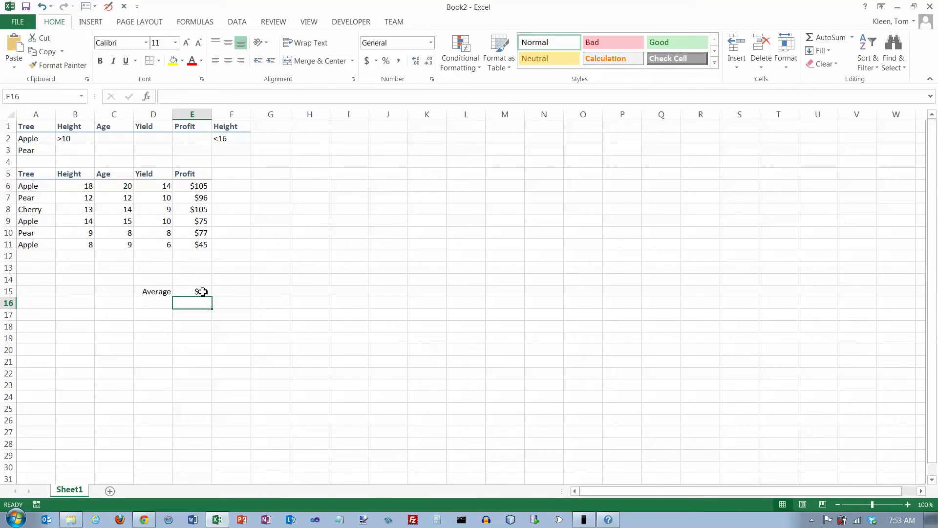
click(162, 304)
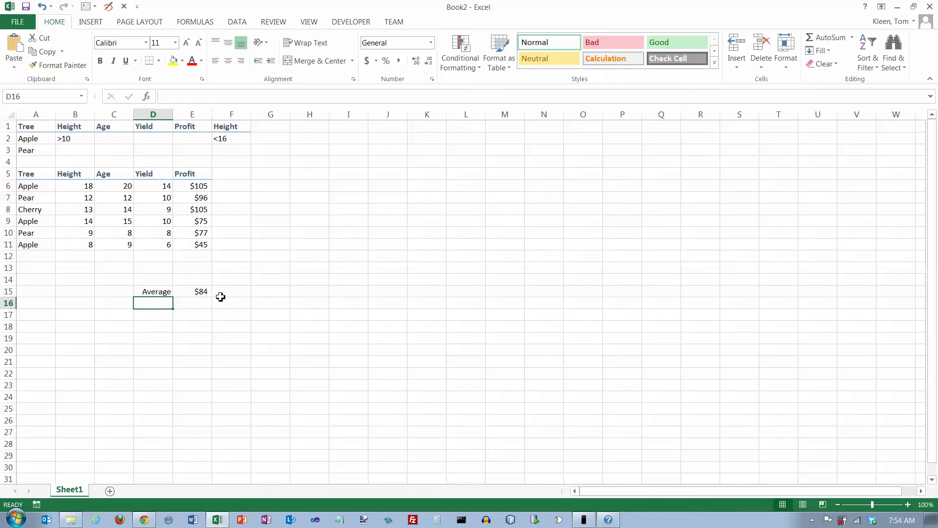
Step: Enter the label 'Average Profit for Apple Trees' in D16 and right-align it
text(Average Profit for Apple Tr)
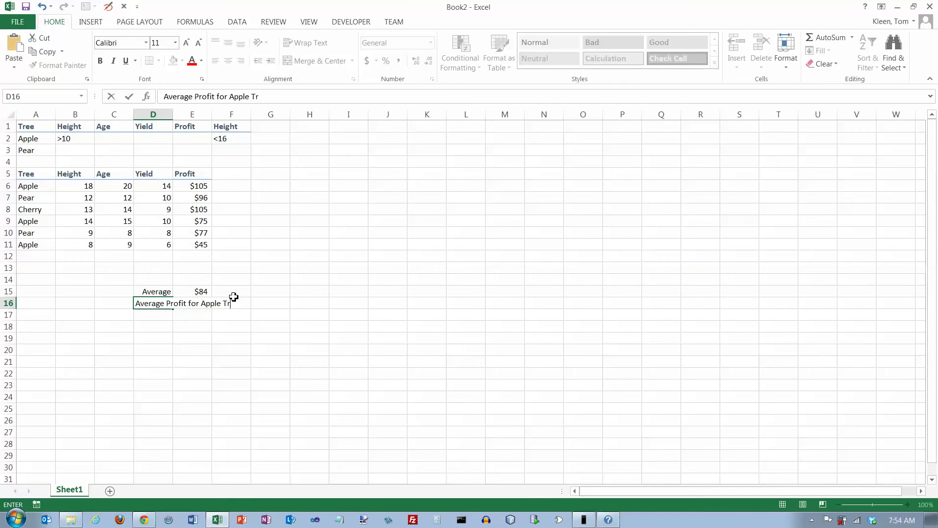
text(ees)
key(Return)
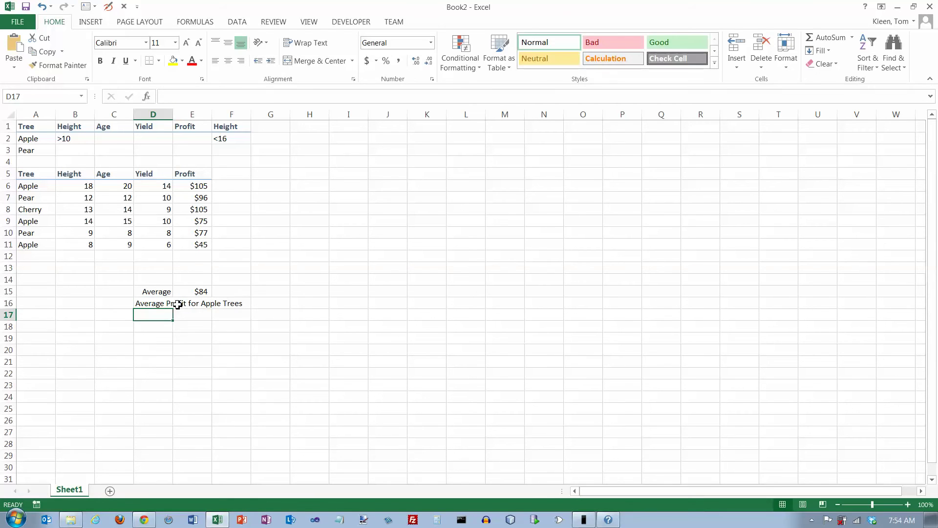
click(165, 303)
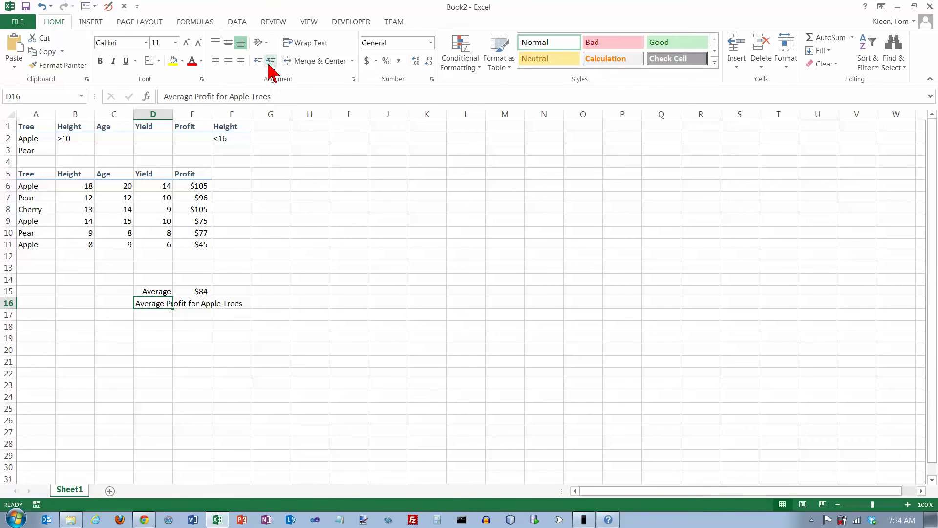
click(241, 61)
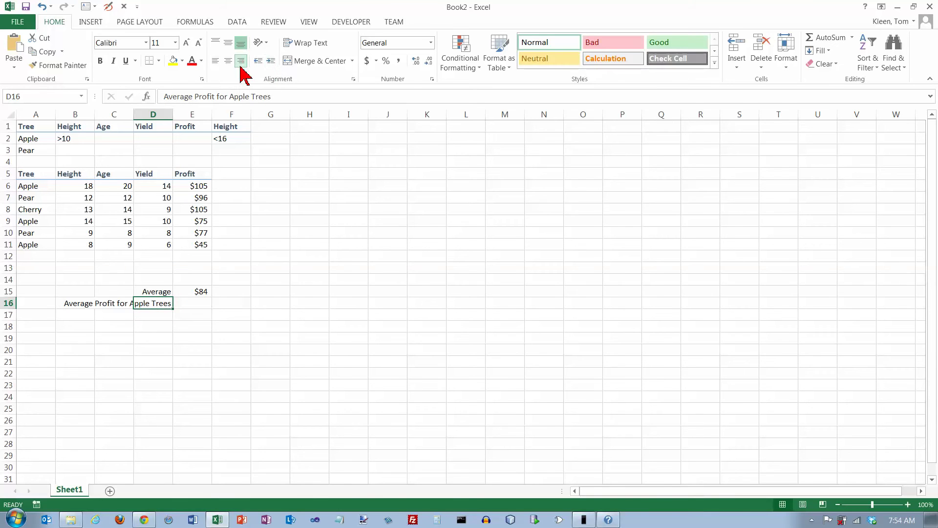
click(196, 303)
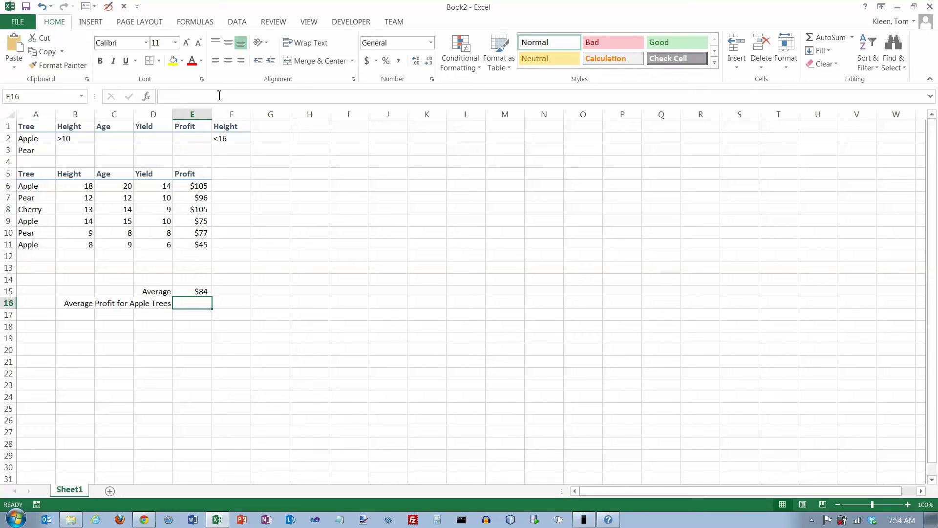
click(198, 23)
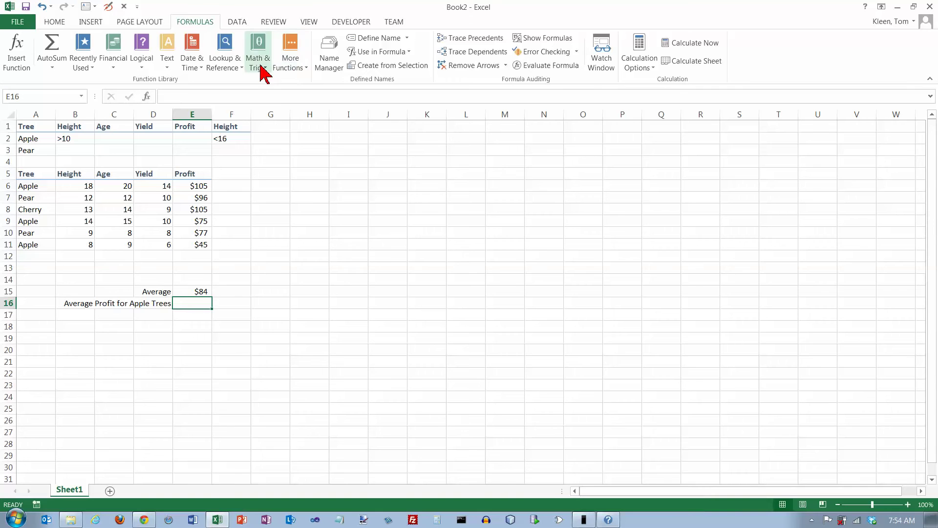
Step: Insert DAVERAGE from the Database category in E16 with the Table range A5:E11 as database
click(304, 73)
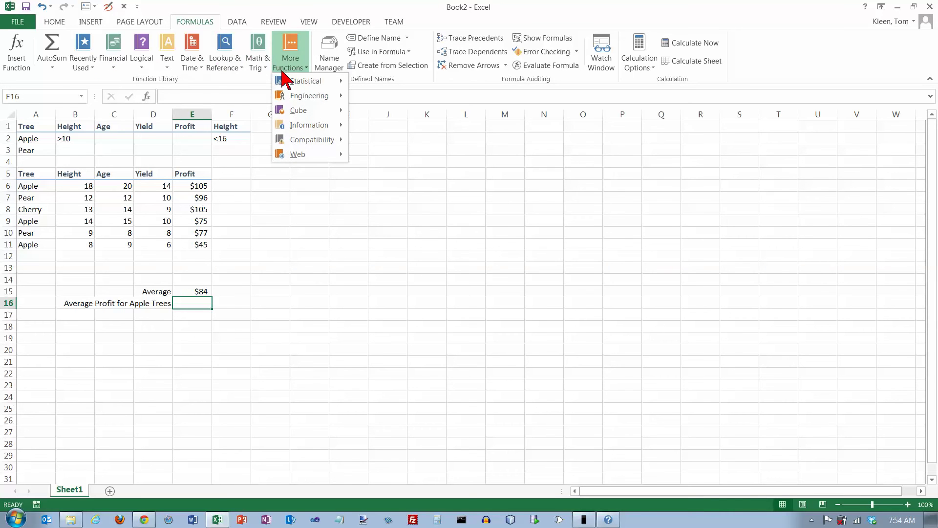
click(16, 52)
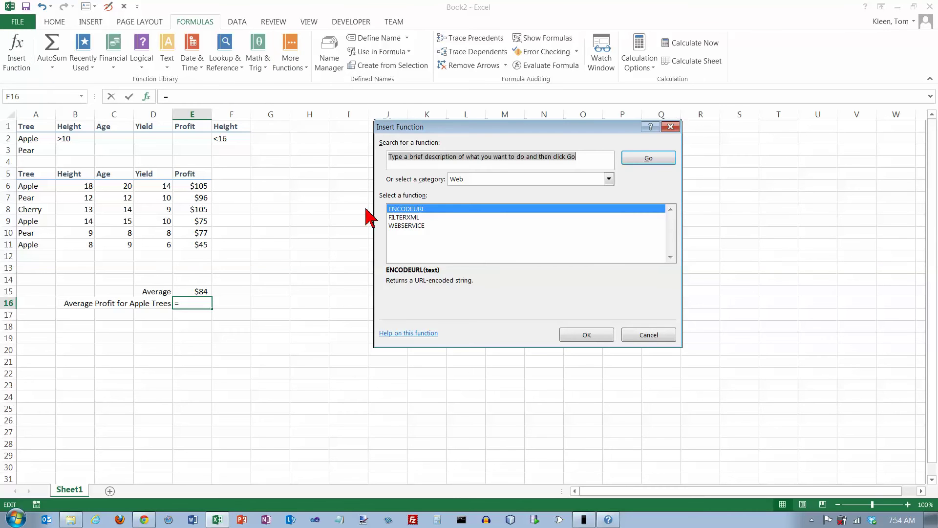
click(609, 179)
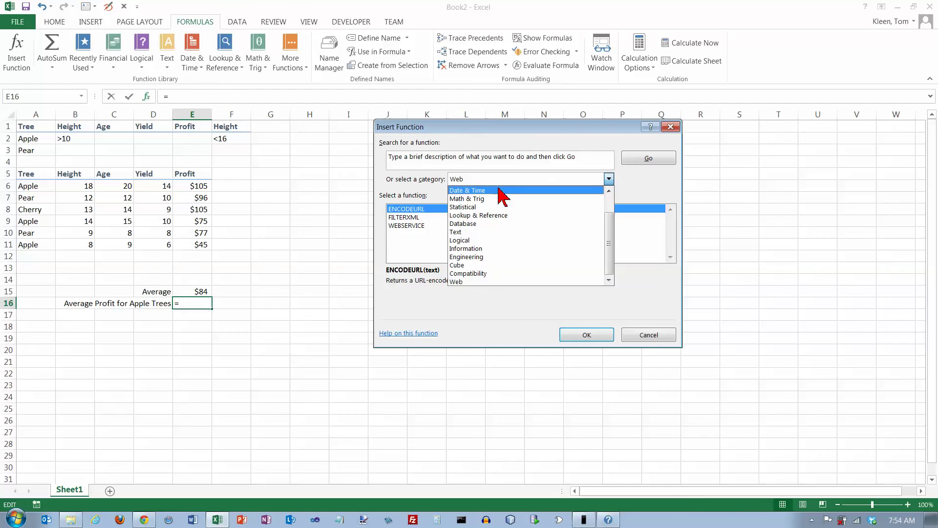
click(481, 223)
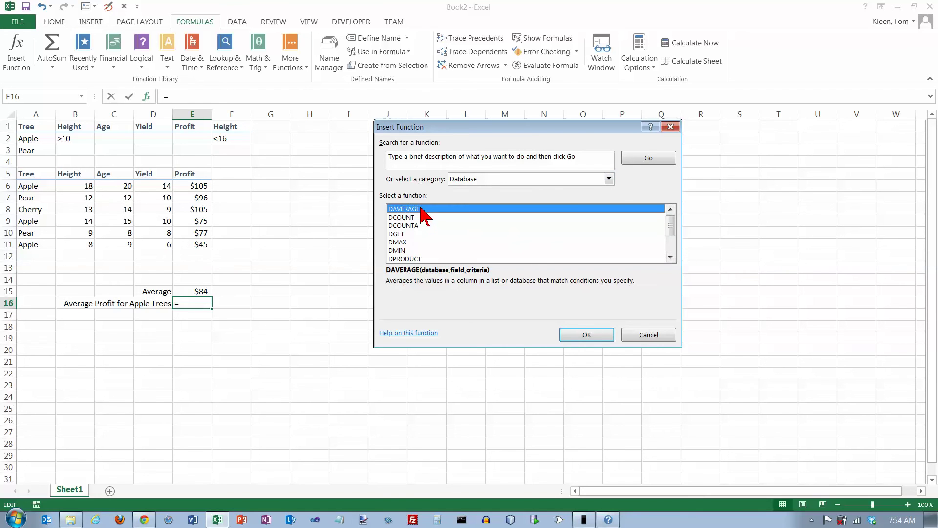
click(598, 336)
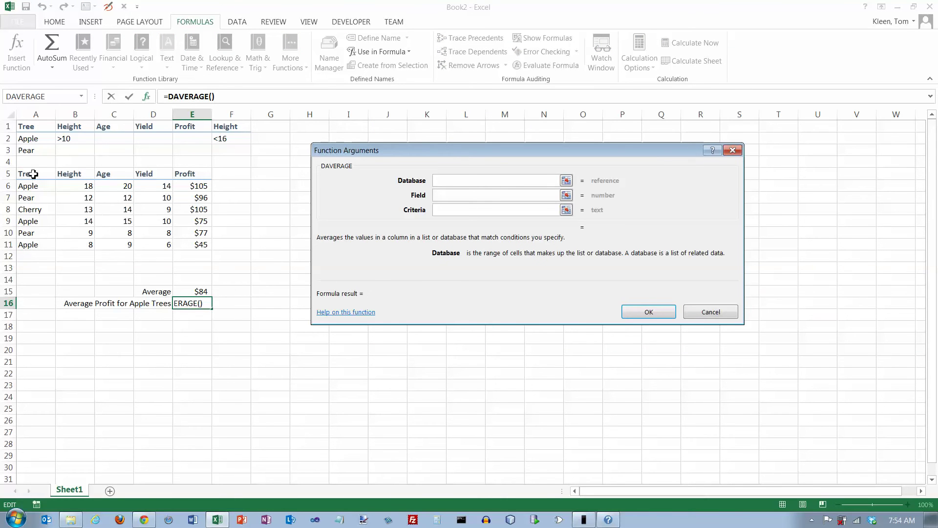
drag(33, 174, 179, 246)
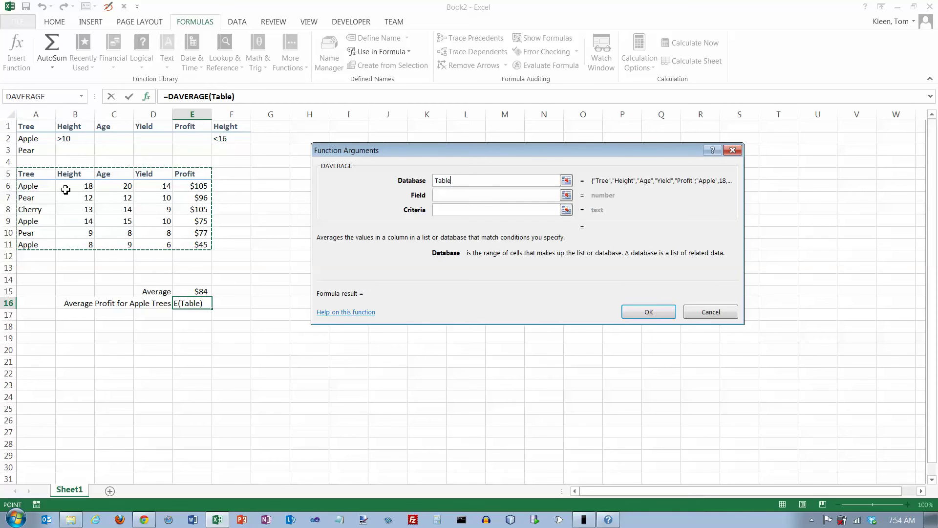
Step: Set the DAVERAGE field to 5 and criteria to A1:A2, giving 75 in E16
click(441, 197)
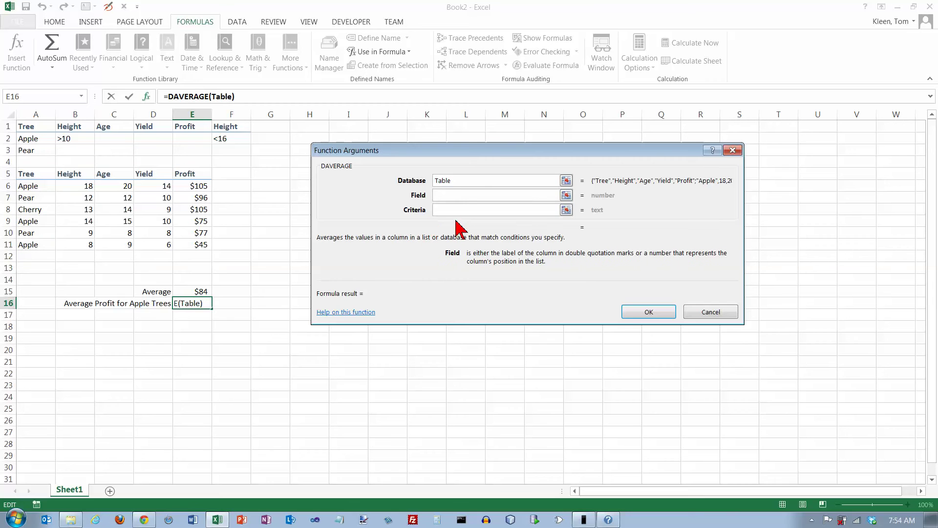
text(5)
click(456, 210)
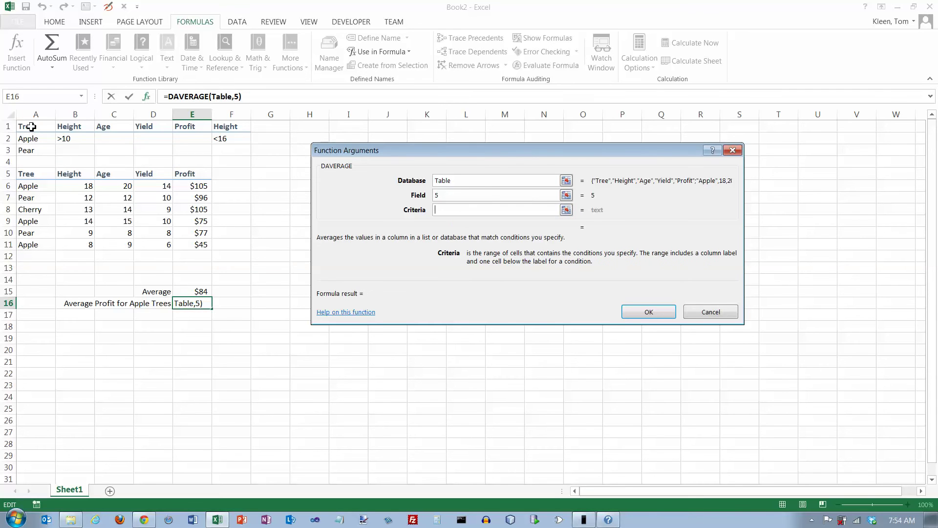
drag(31, 130, 31, 138)
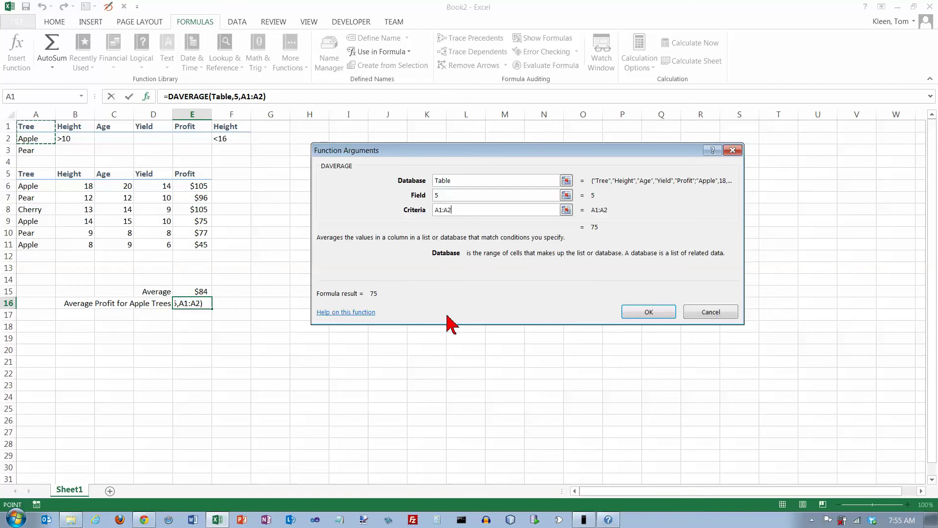
click(646, 313)
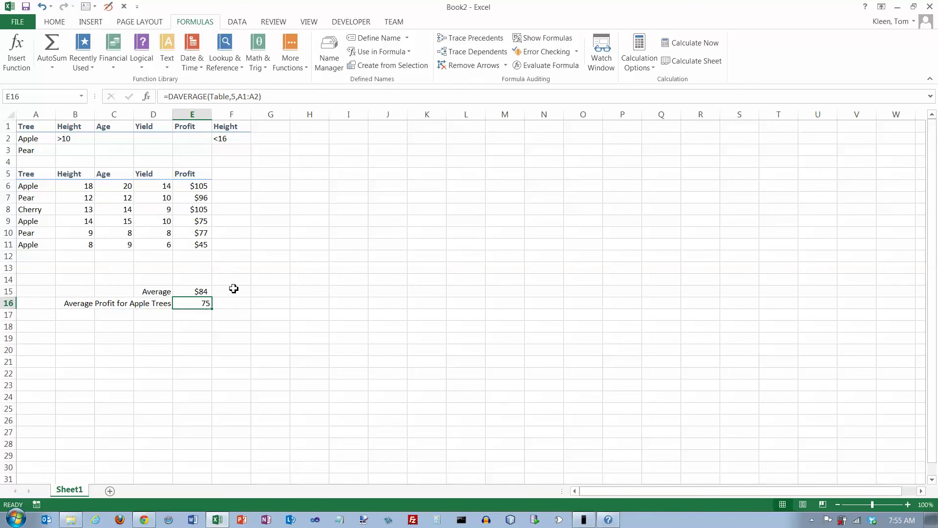
Step: Check the apple profits in E6, E9 and E11 against E16, then start a function in E17
click(198, 187)
ctrl+click(198, 222)
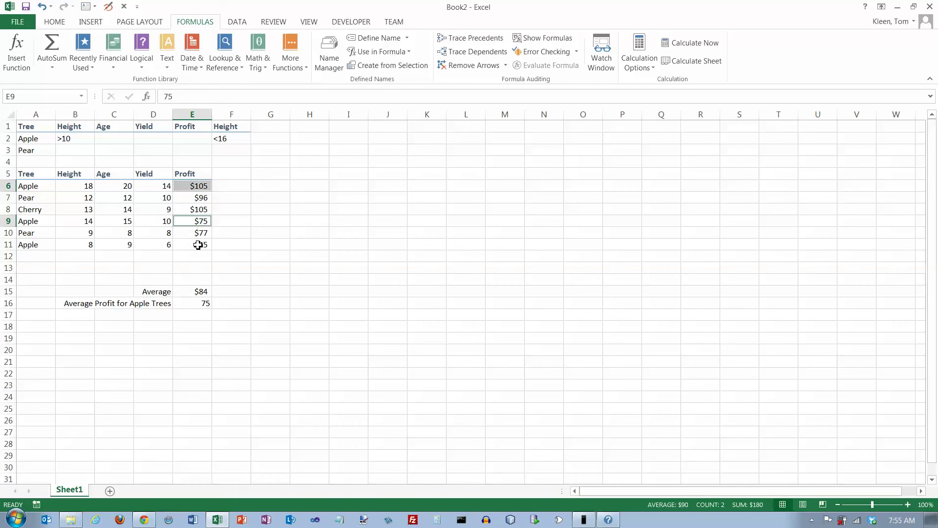
ctrl+click(198, 247)
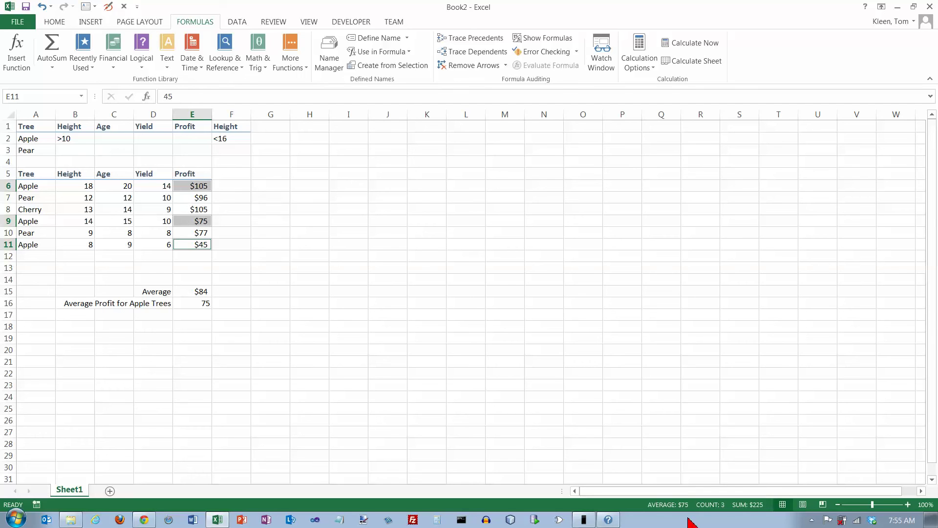
click(203, 306)
click(199, 316)
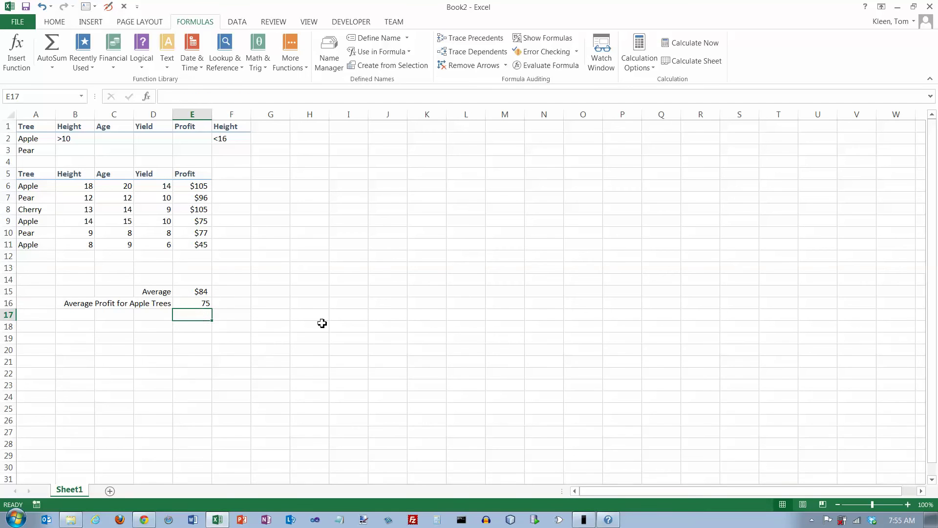
click(17, 53)
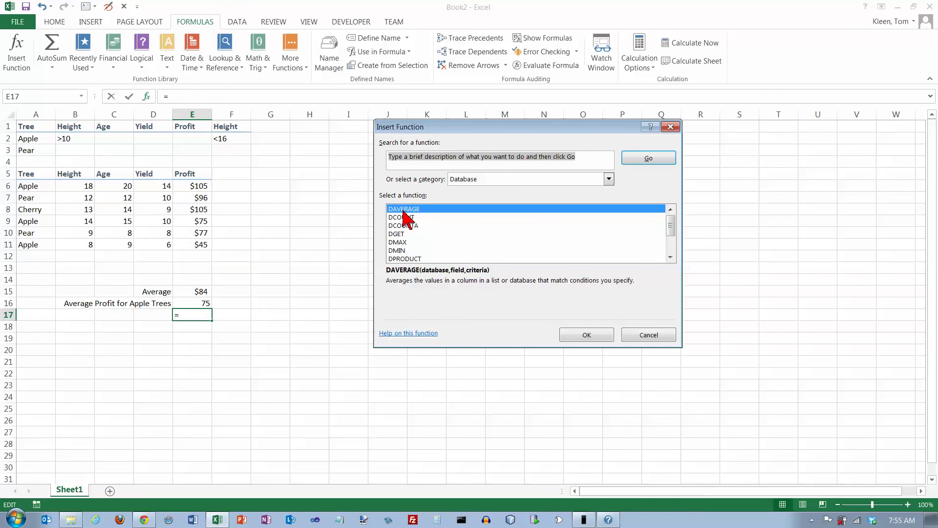
Step: Build =DAVERAGE(Table,"profit",A1:F2) in E17, returning 75
click(577, 334)
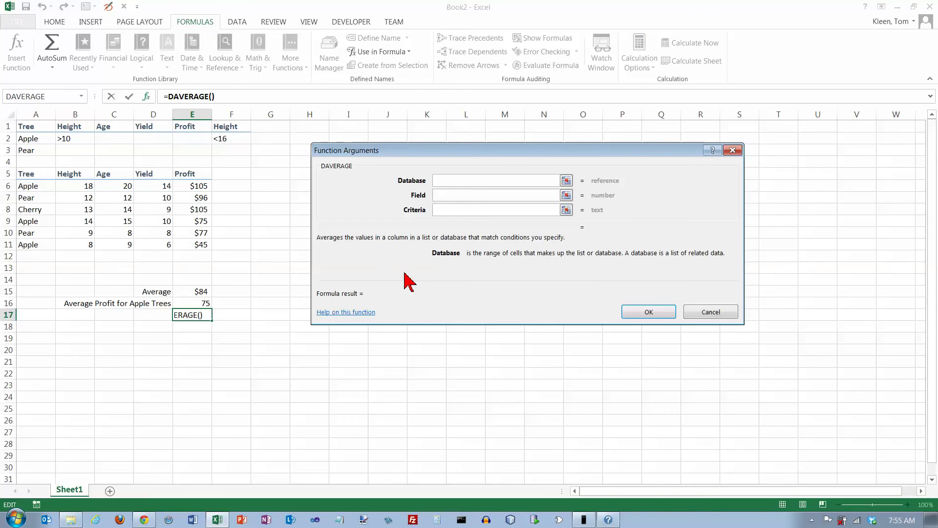
drag(33, 177, 180, 248)
click(445, 196)
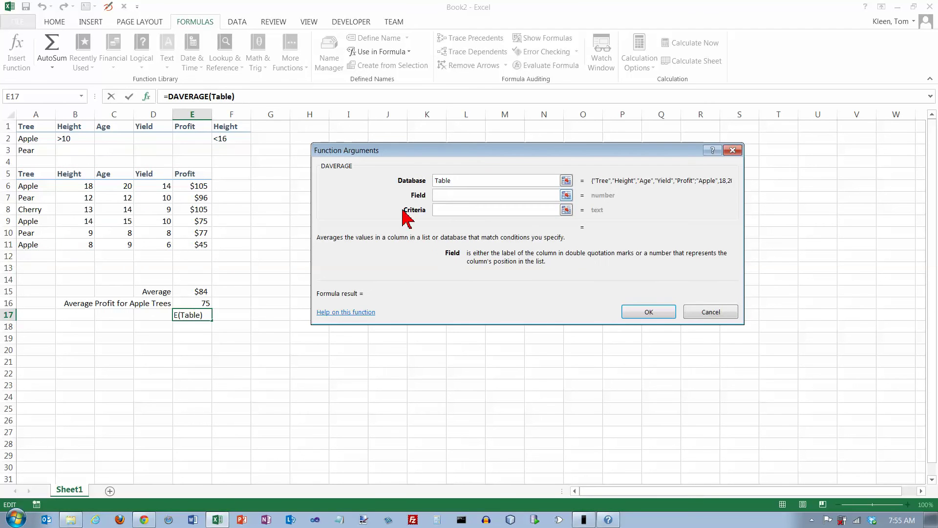
text("profit")
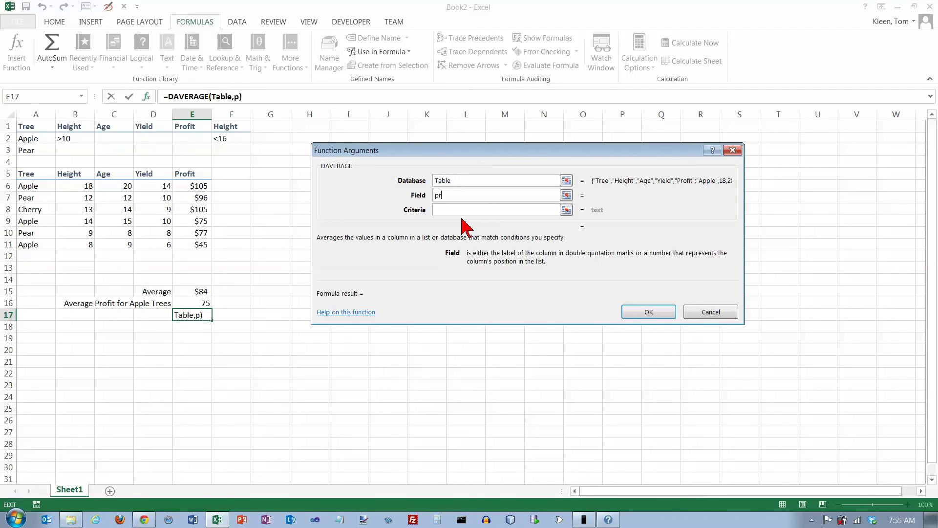
key(Tab)
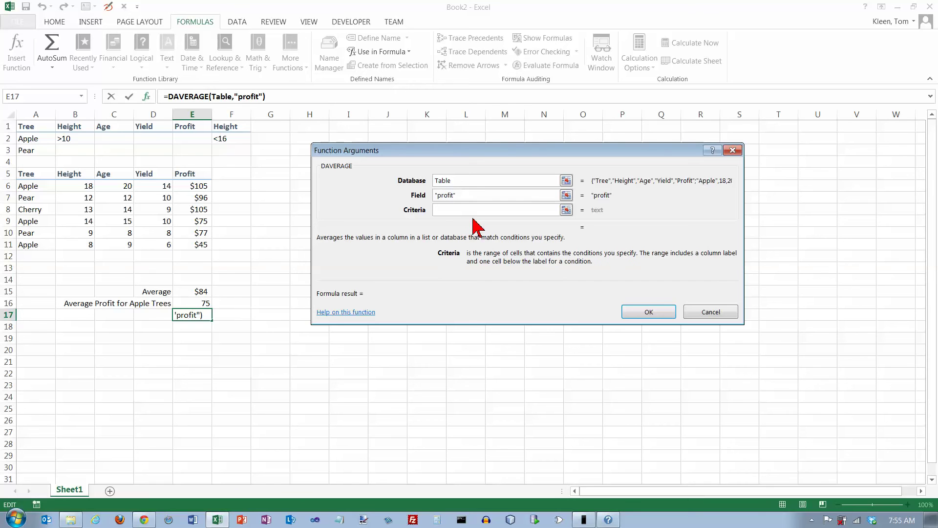
drag(37, 127, 224, 142)
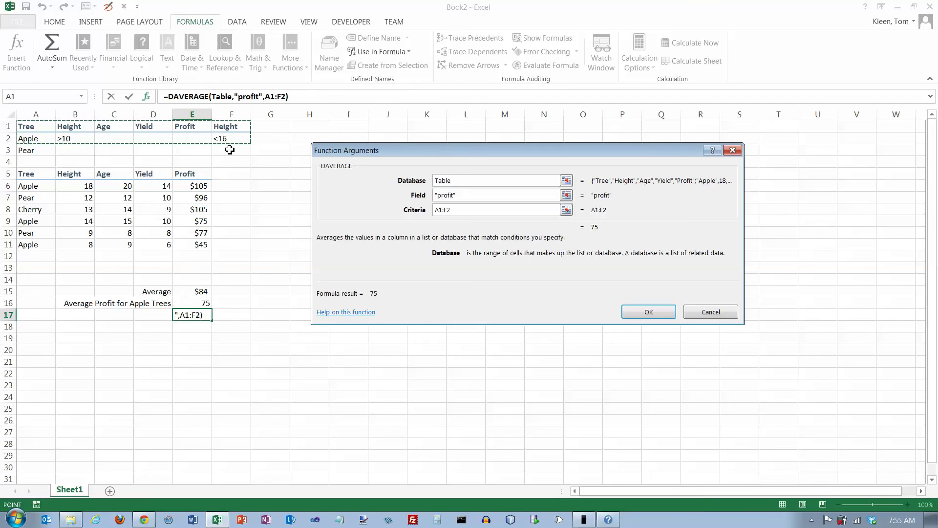
click(650, 313)
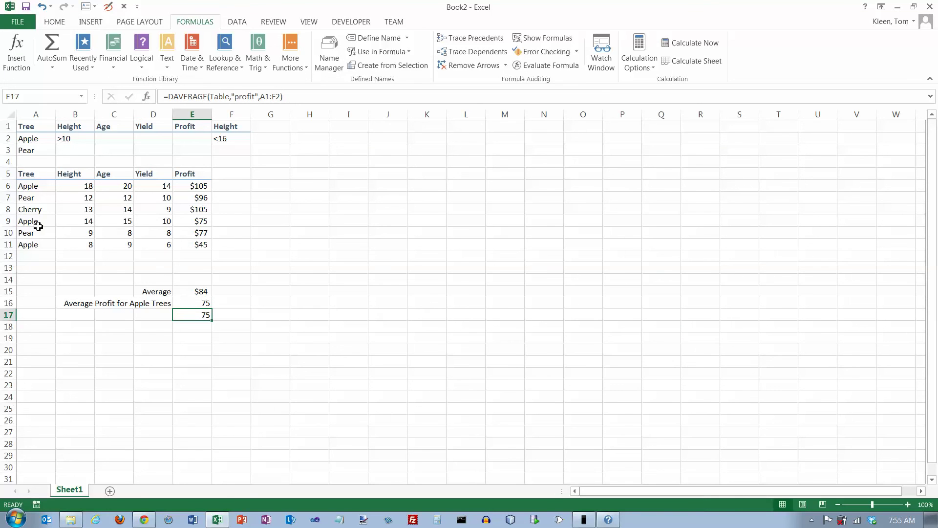
click(86, 222)
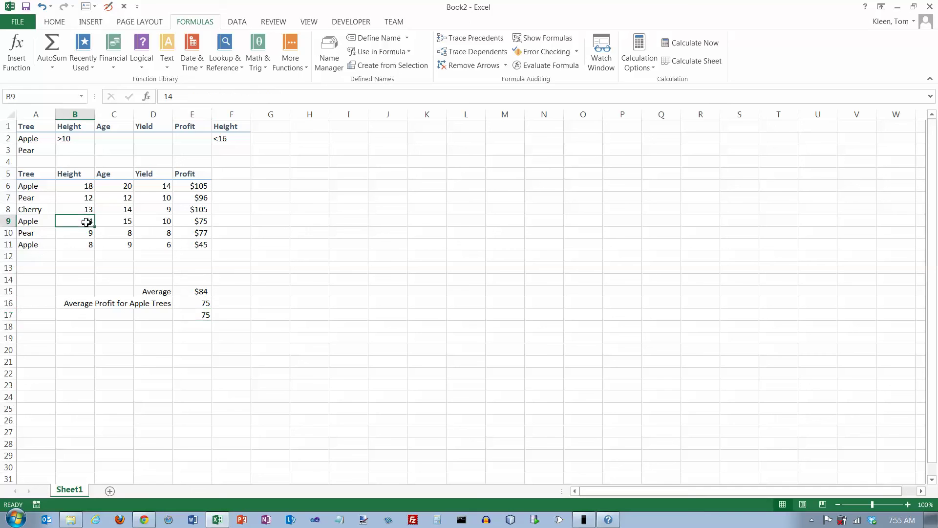
click(205, 222)
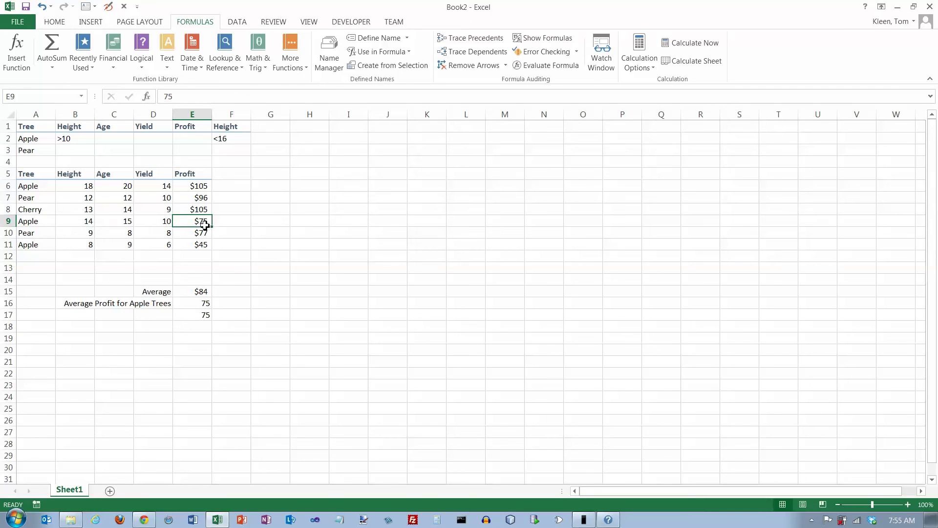
click(203, 325)
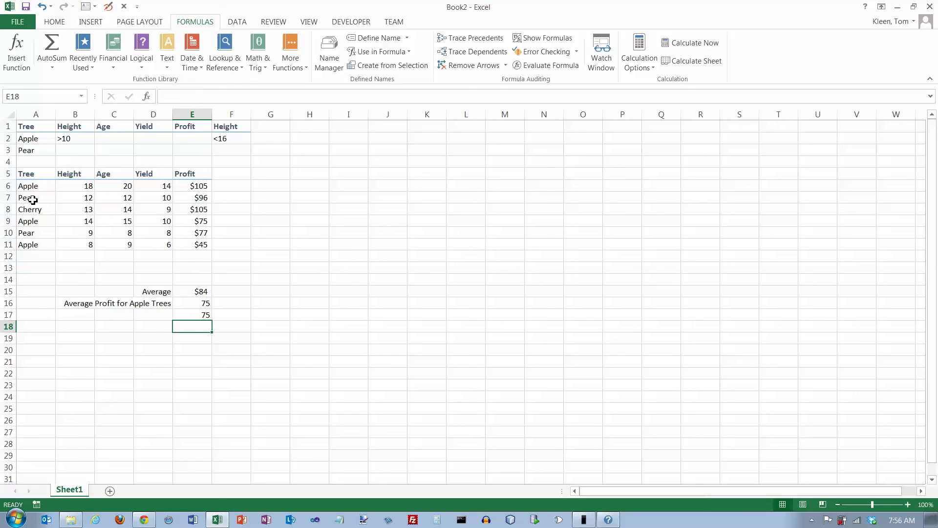
drag(33, 199, 187, 200)
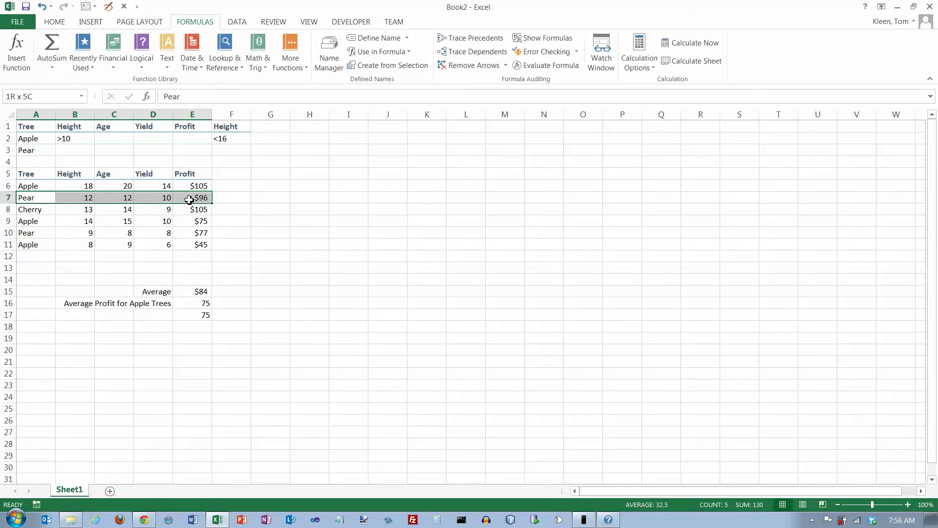
ctrl+drag(28, 221, 175, 229)
ctrl+drag(35, 237, 186, 234)
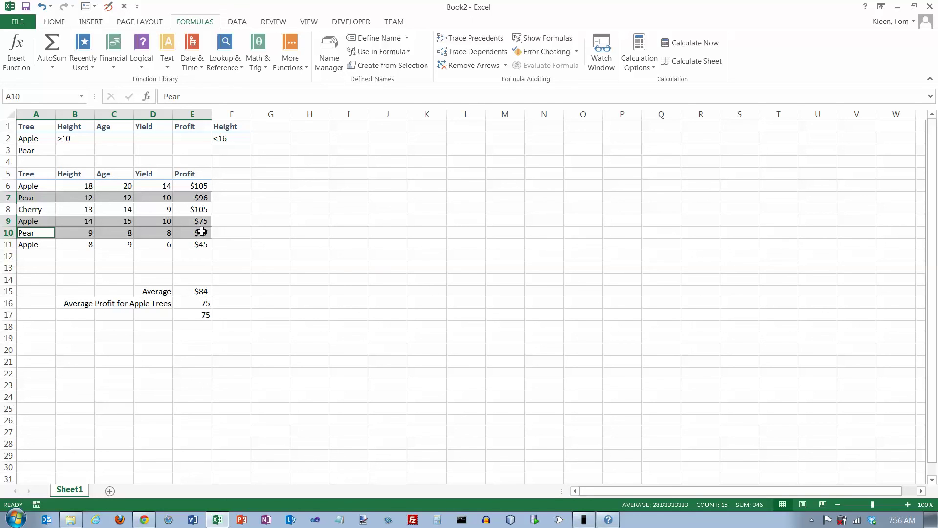
click(202, 199)
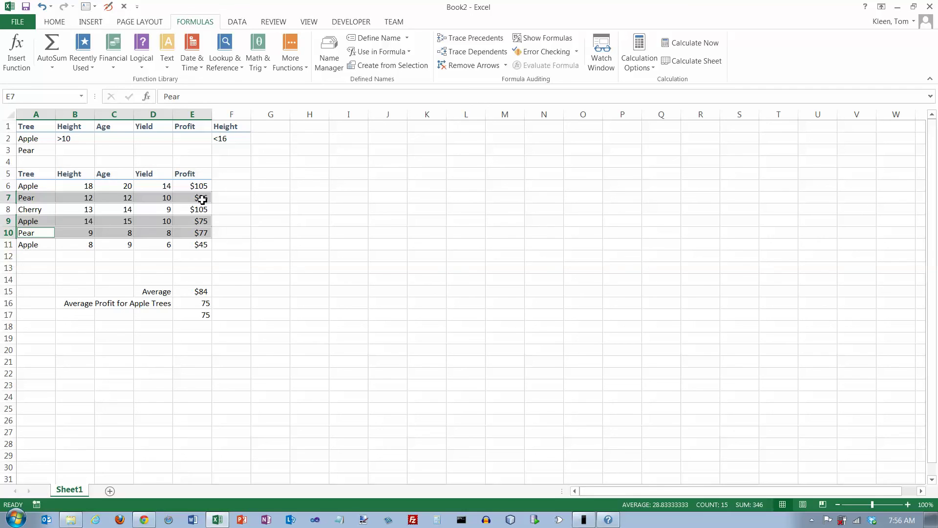
ctrl+click(201, 223)
ctrl+click(201, 233)
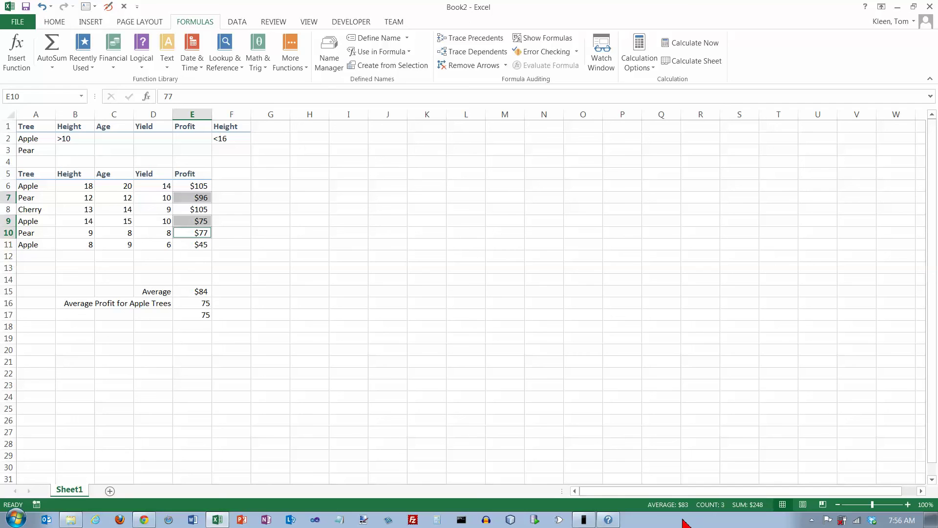
click(201, 326)
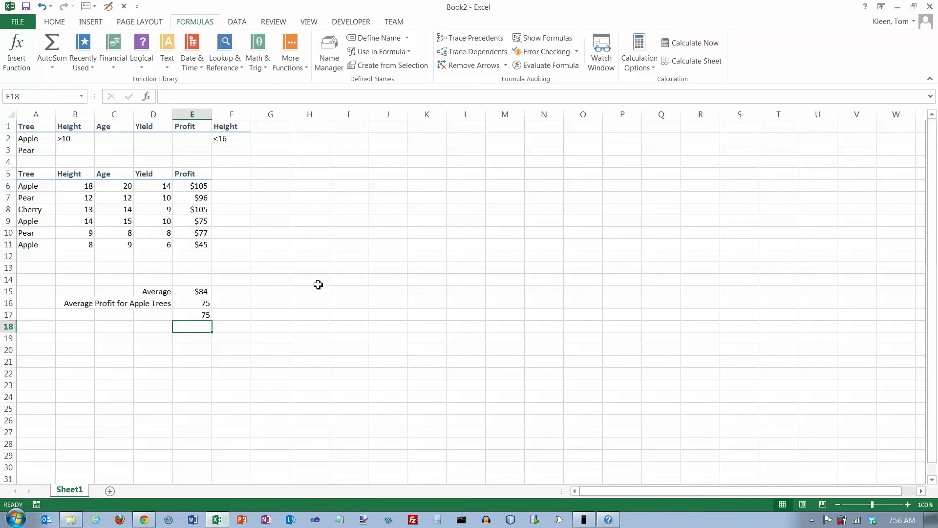
Step: Enter =DAVERAGE(Table,5,A1:F3) in E18, averaging 82.66667 across both criteria rows
click(16, 50)
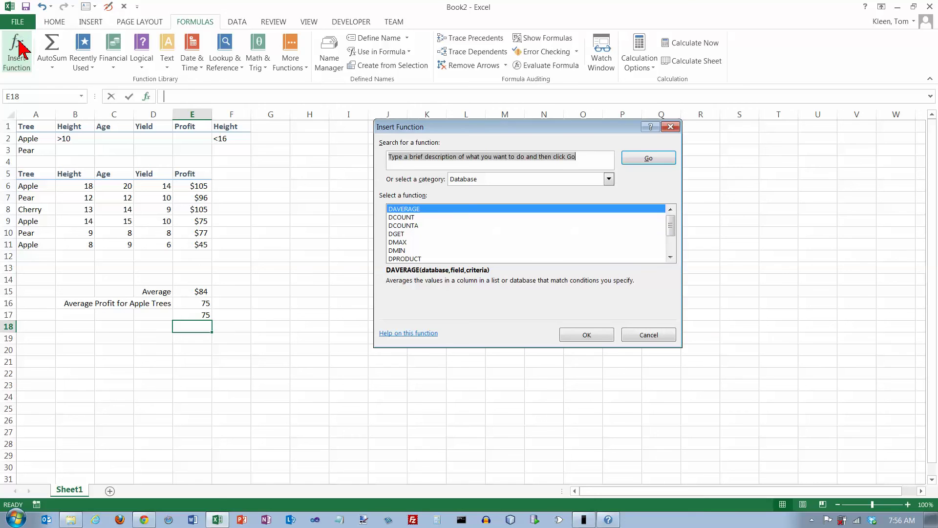
click(596, 338)
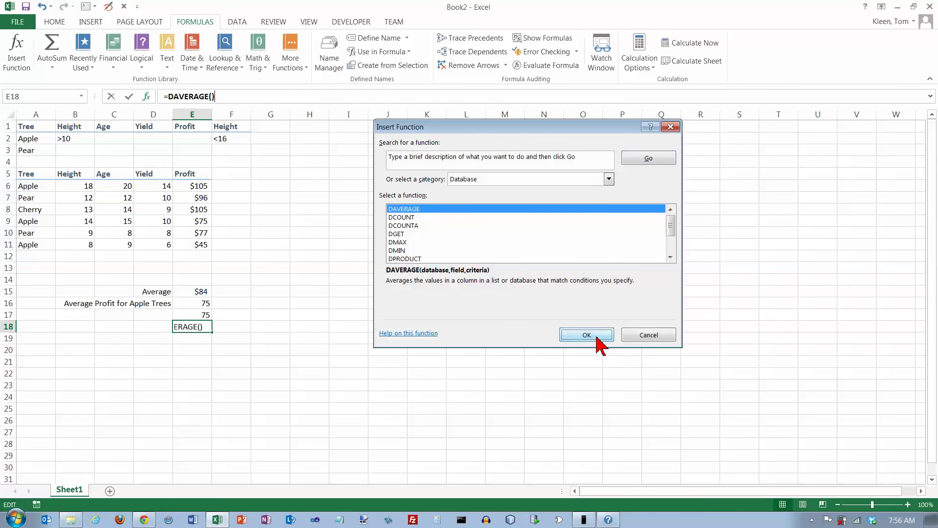
text(table)
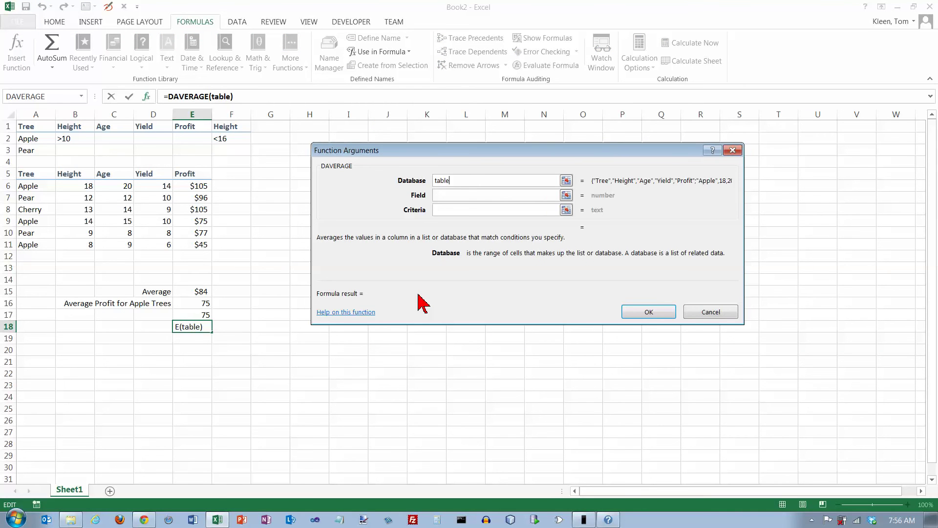
key(Tab)
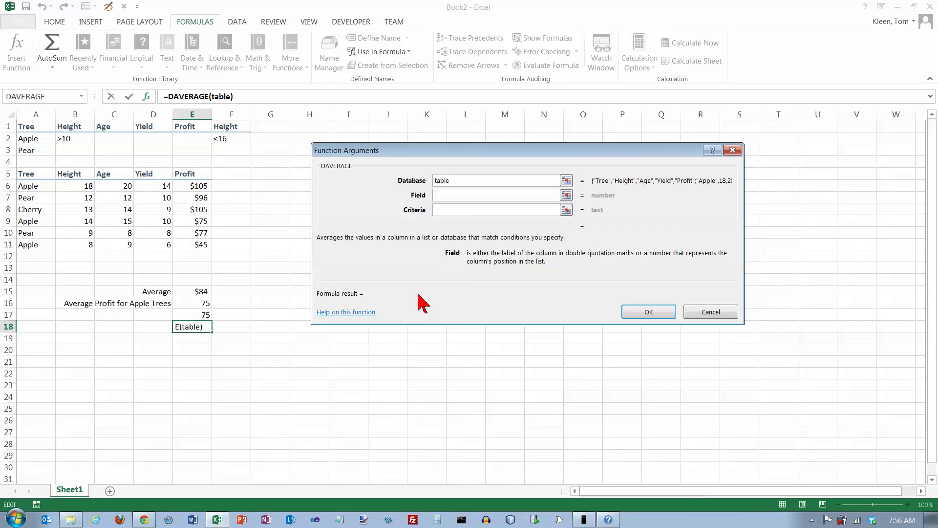
text(5)
key(Tab)
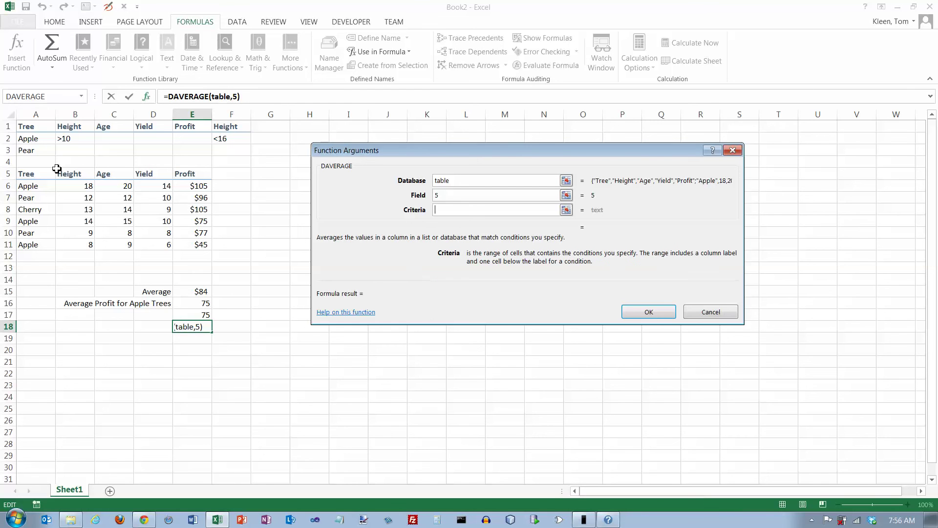
drag(39, 131, 226, 155)
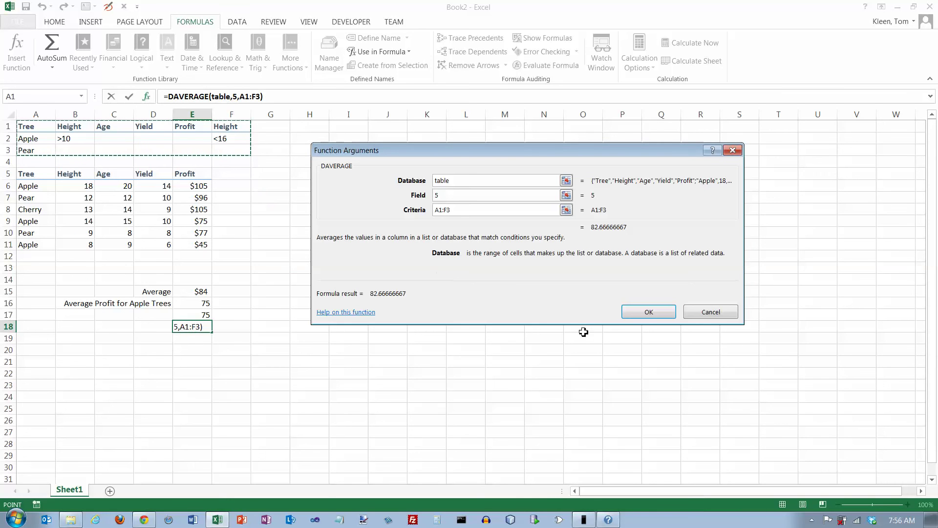
click(649, 312)
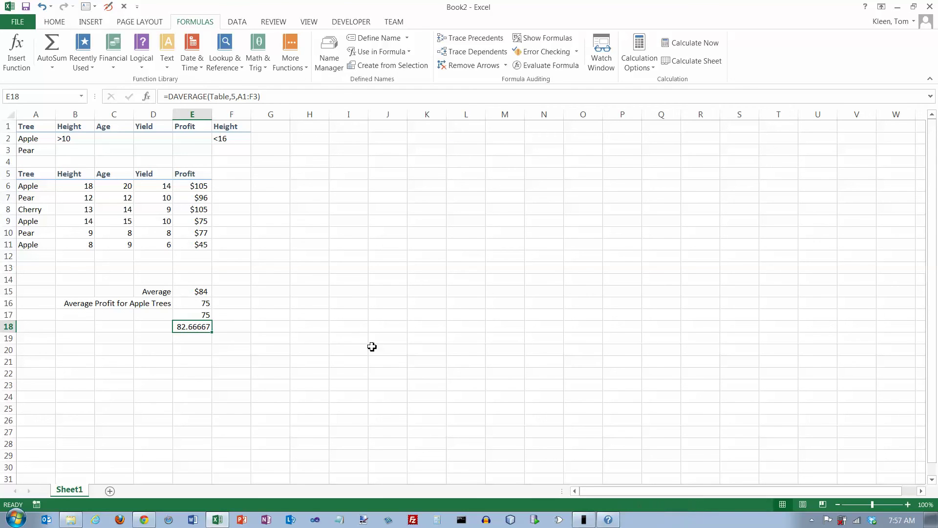
Step: Apply Comma Style to E18 so it displays 82.67
click(55, 23)
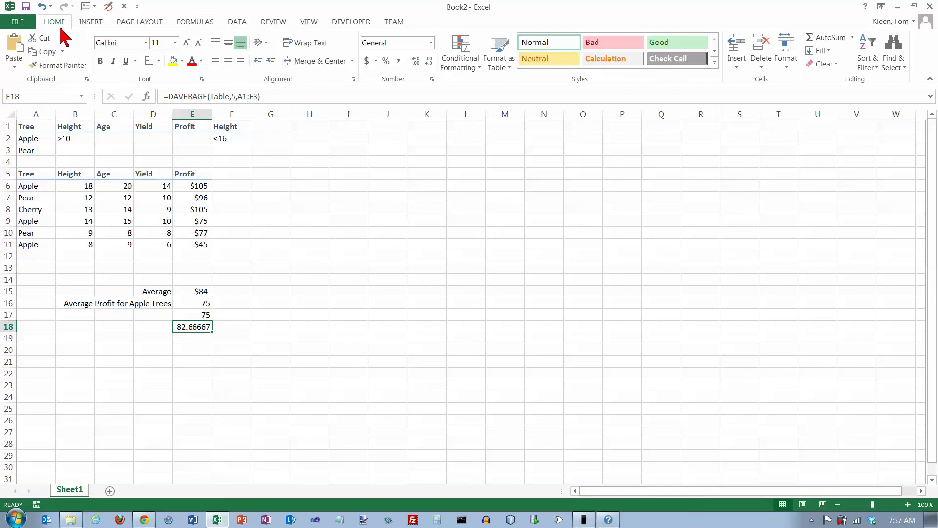
click(399, 62)
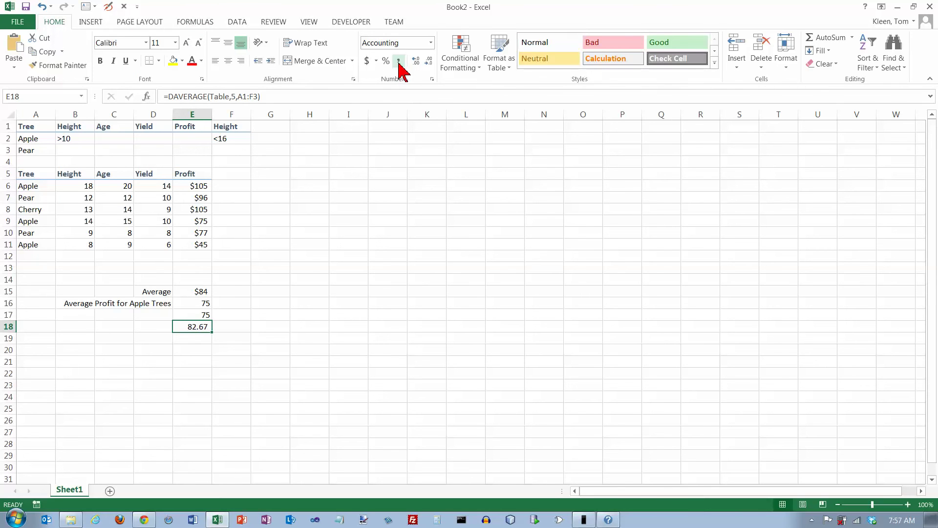